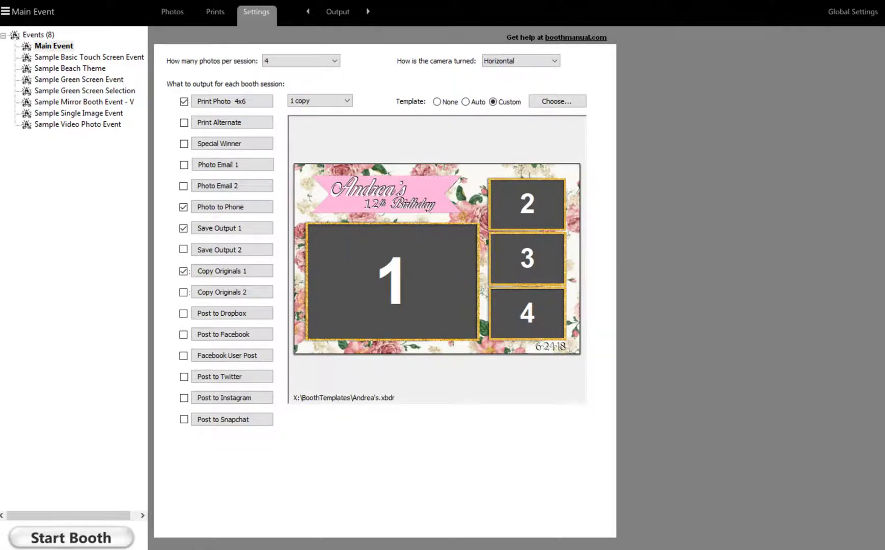
# Run the outgoing mail test on the Gmail sending account, then return to the Main Event settings.
pyautogui.click(847, 11)
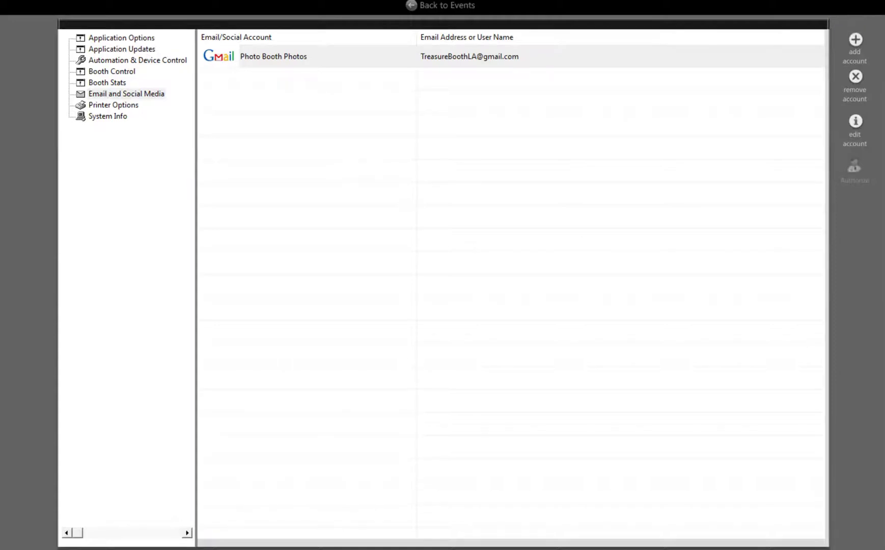
pyautogui.doubleClick(567, 53)
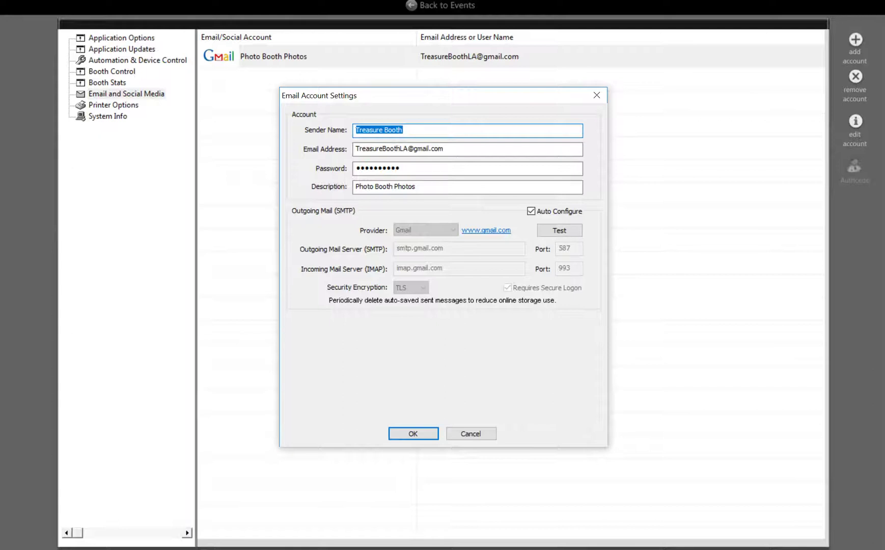
pyautogui.click(559, 230)
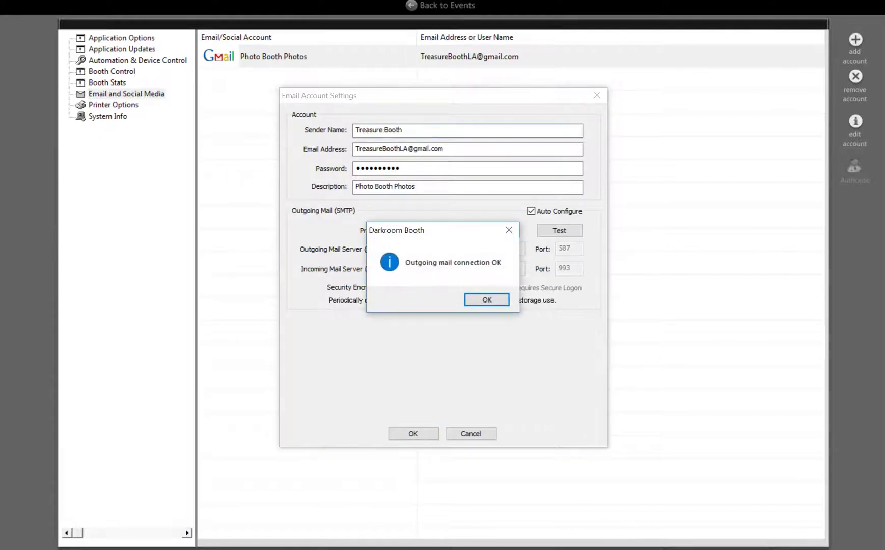
pyautogui.click(487, 300)
pyautogui.click(412, 434)
pyautogui.click(414, 7)
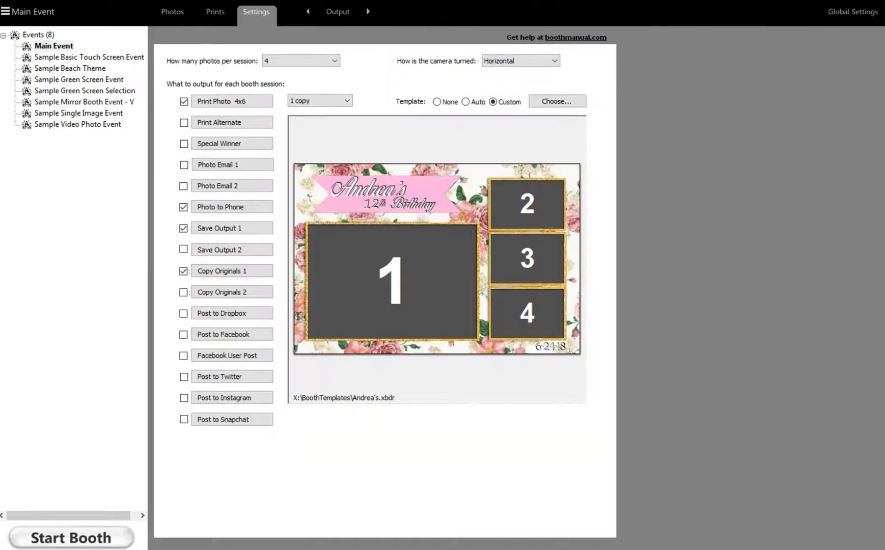
# Leave Photo to Phone output checked for Main Event and bring up its text message settings.
pyautogui.click(184, 207)
pyautogui.click(183, 207)
pyautogui.click(183, 207)
pyautogui.click(232, 206)
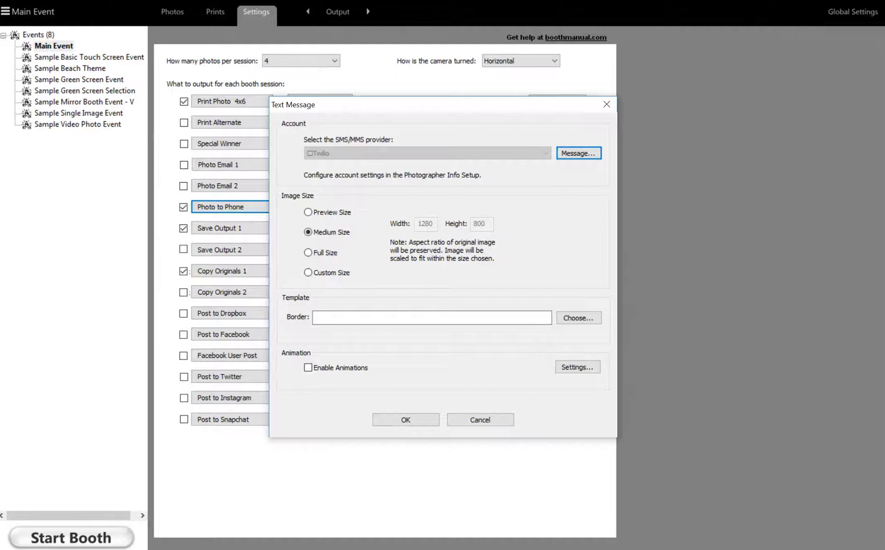
pyautogui.click(579, 153)
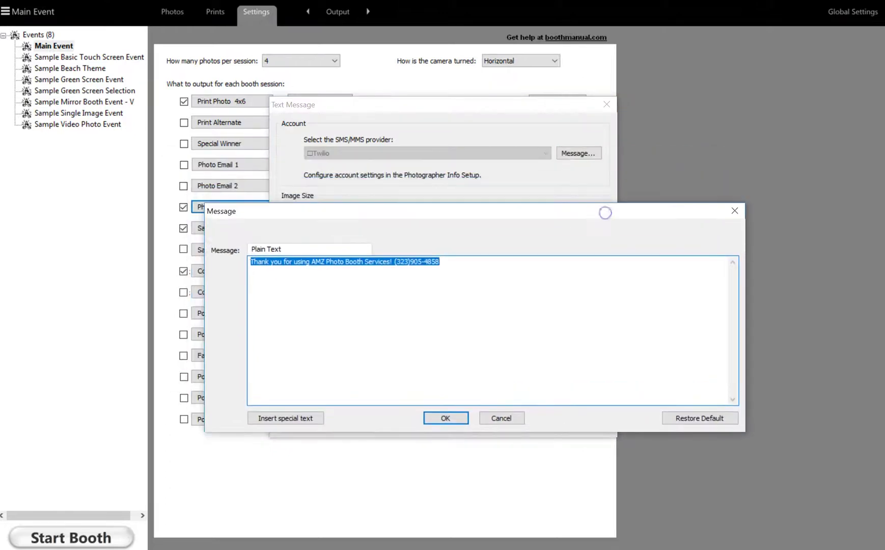
pyautogui.press('BackSpace')
pyautogui.write('Thank your')
pyautogui.press('BackSpace')
pyautogui.write('for using')
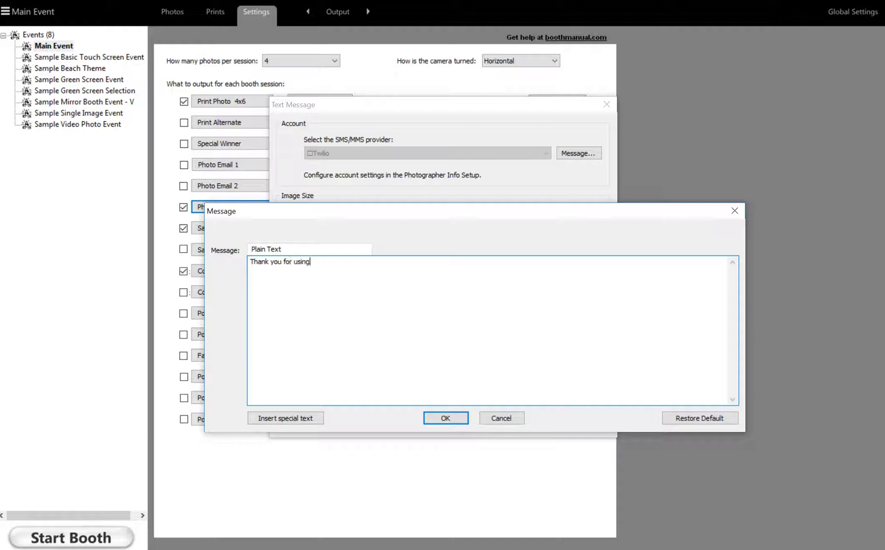
pyautogui.write(' Treasure Booth.')
pyautogui.press('Return')
pyautogui.press('Return')
pyautogui.write('For booking reservations')
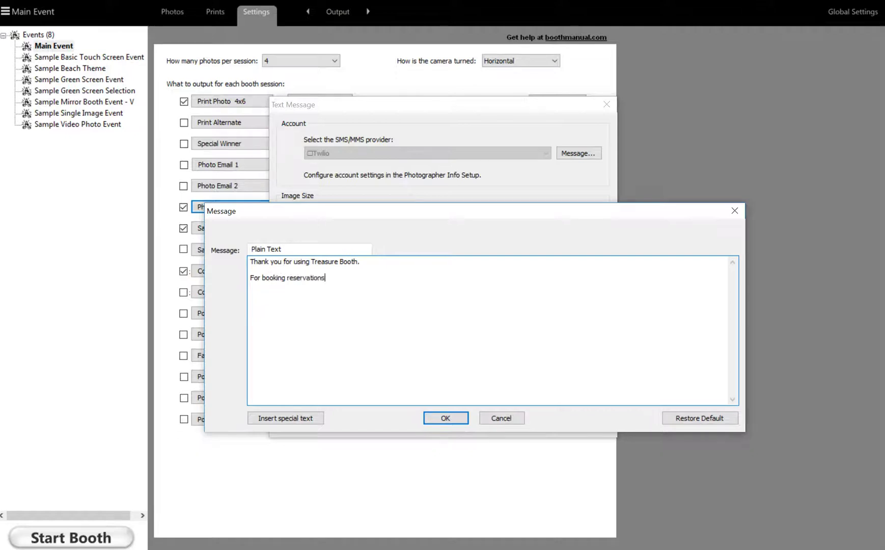
pyautogui.write(' visit')
pyautogui.press('Return')
pyautogui.write('www.TreasureBooth.biz')
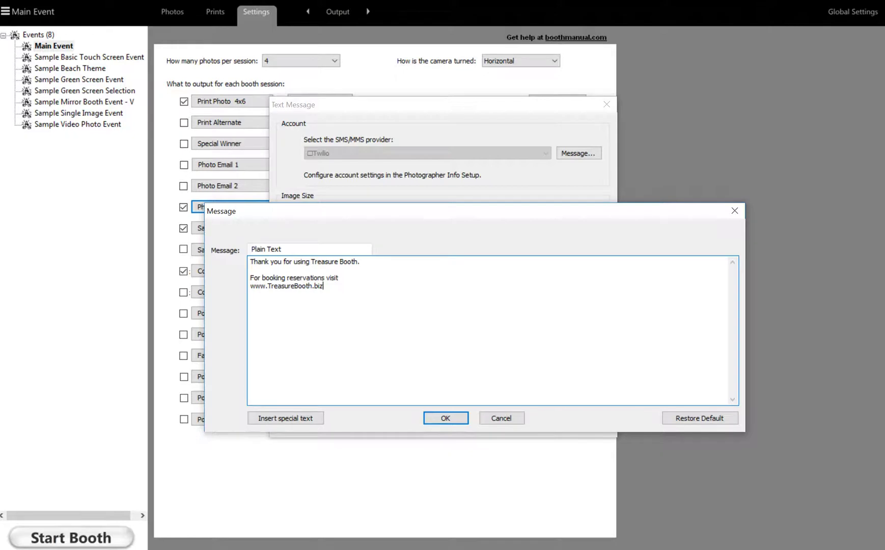
pyautogui.press('Return')
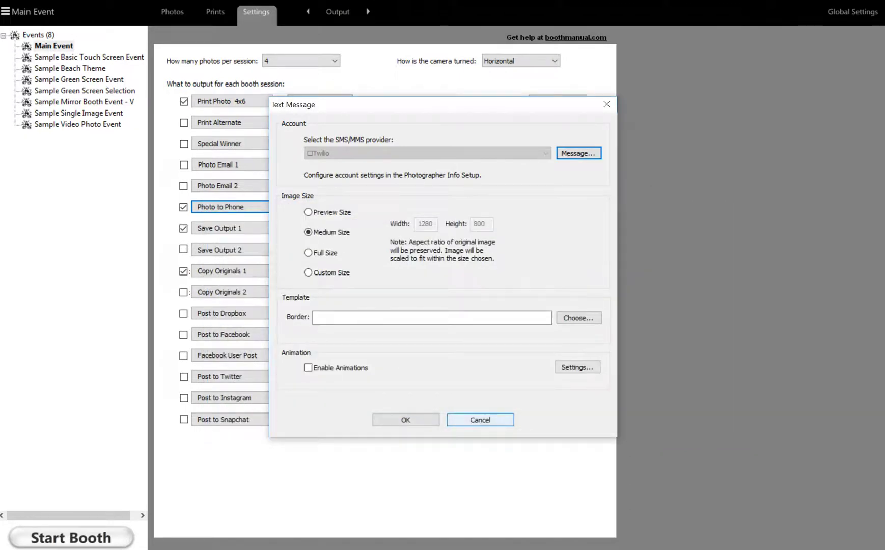
pyautogui.press('Tab')
pyautogui.press('Up')
pyautogui.press('Down')
pyautogui.press('Up')
pyautogui.press('Down')
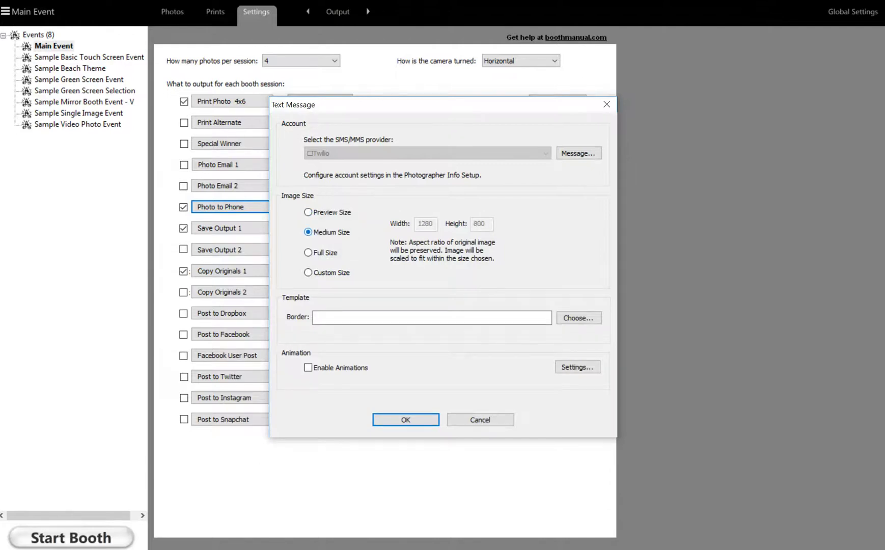
pyautogui.click(322, 253)
pyautogui.click(308, 232)
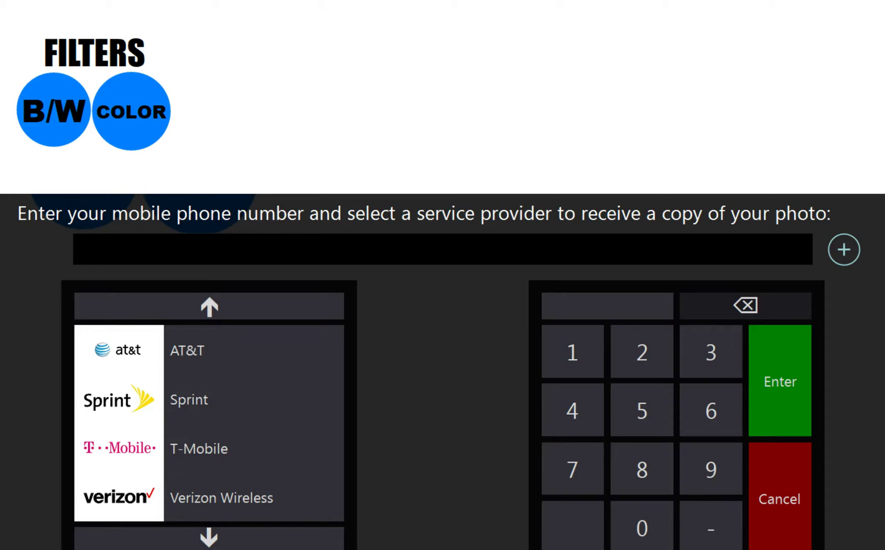
# On the phone-entry screen, pick T-Mobile as carrier and key in a test phone number.
pyautogui.click(230, 450)
pyautogui.click(711, 352)
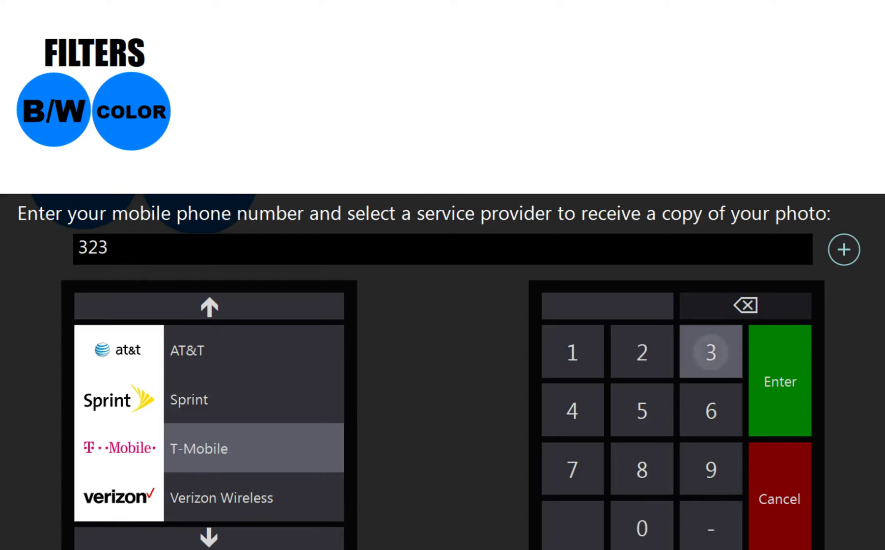
pyautogui.click(641, 352)
pyautogui.click(642, 352)
pyautogui.click(711, 352)
pyautogui.click(642, 528)
pyautogui.click(642, 528)
pyautogui.click(640, 527)
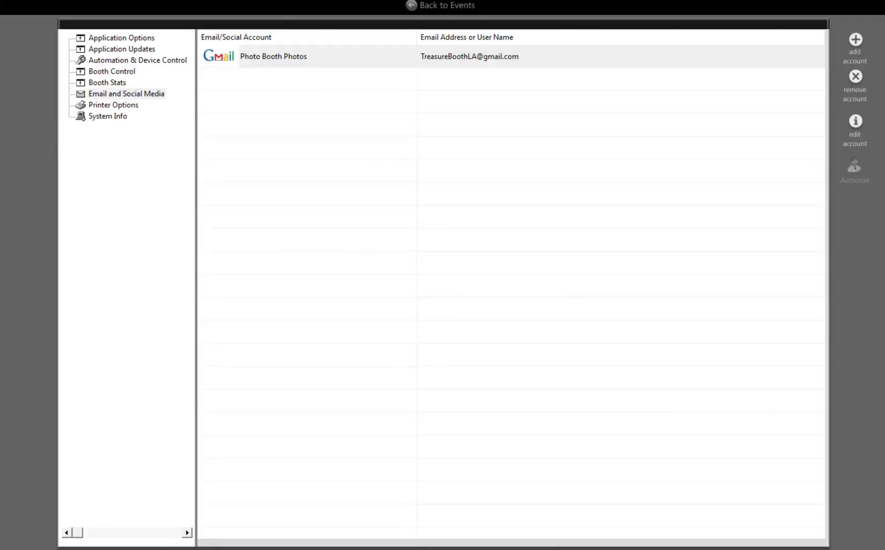
# Go Back to Events from Global Settings to reach the Main Event output settings.
pyautogui.click(411, 5)
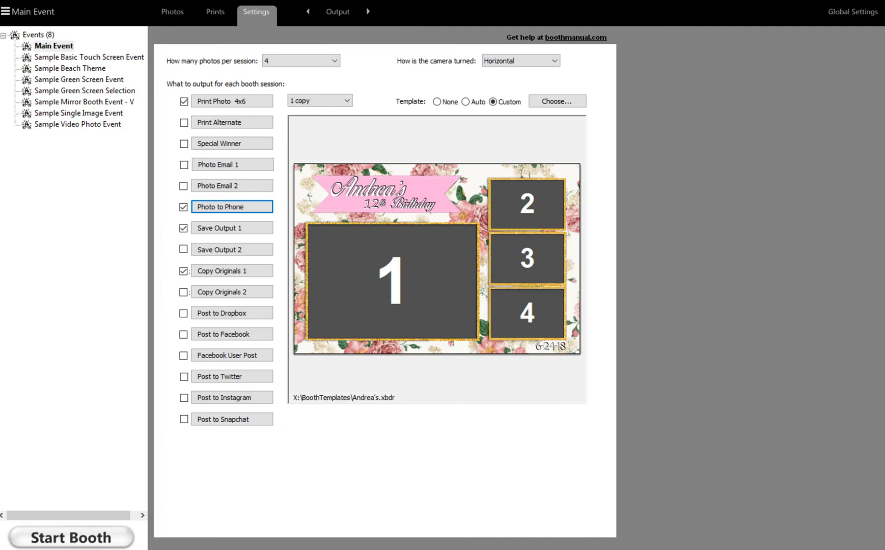